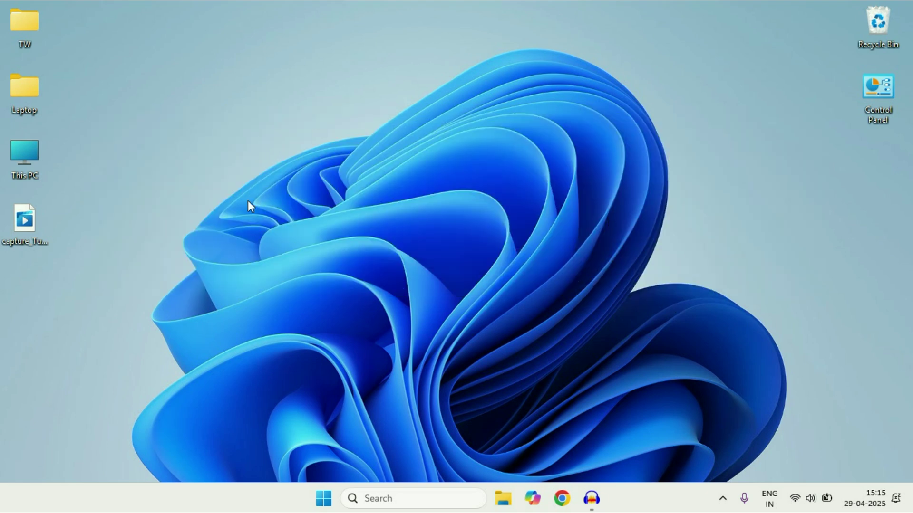
Launch Settings from the Win+X menu and go to System > Power & battery.
right_click(324, 496)
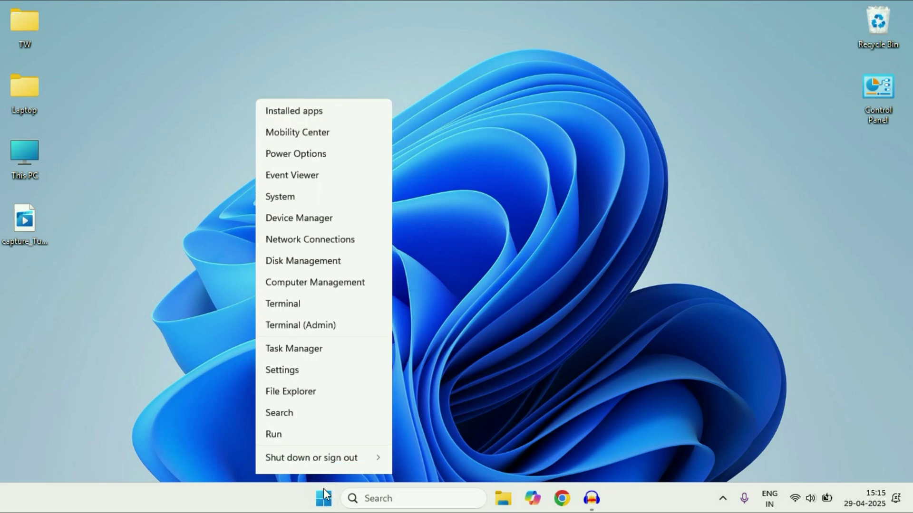
click(323, 354)
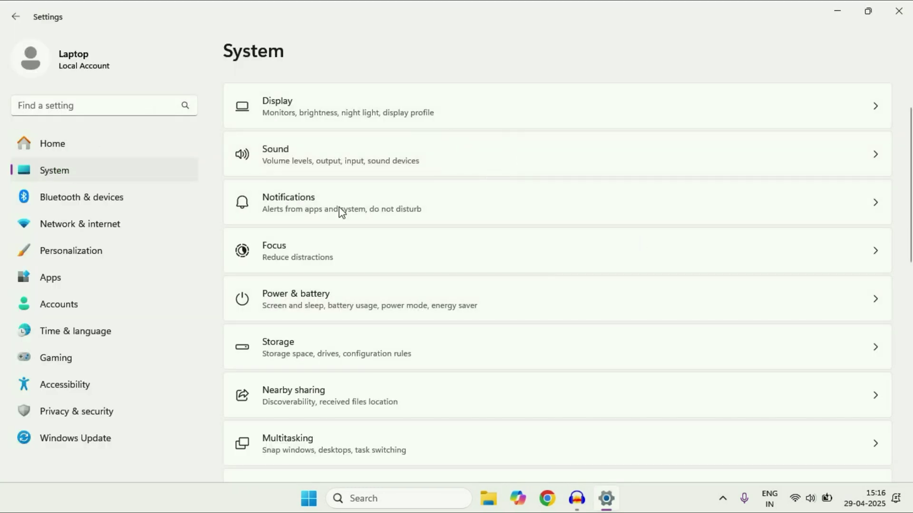
click(427, 292)
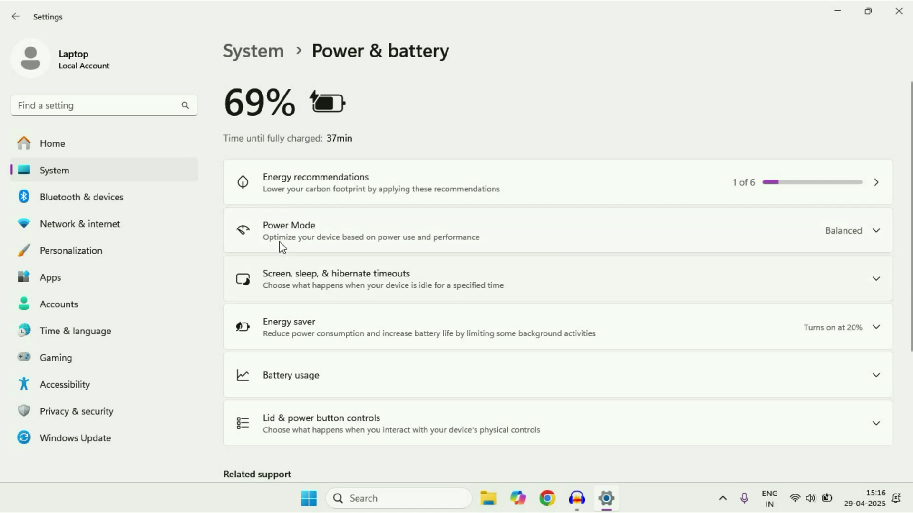
Set Power Mode to Best Performance for both Plugged in and On battery.
click(877, 234)
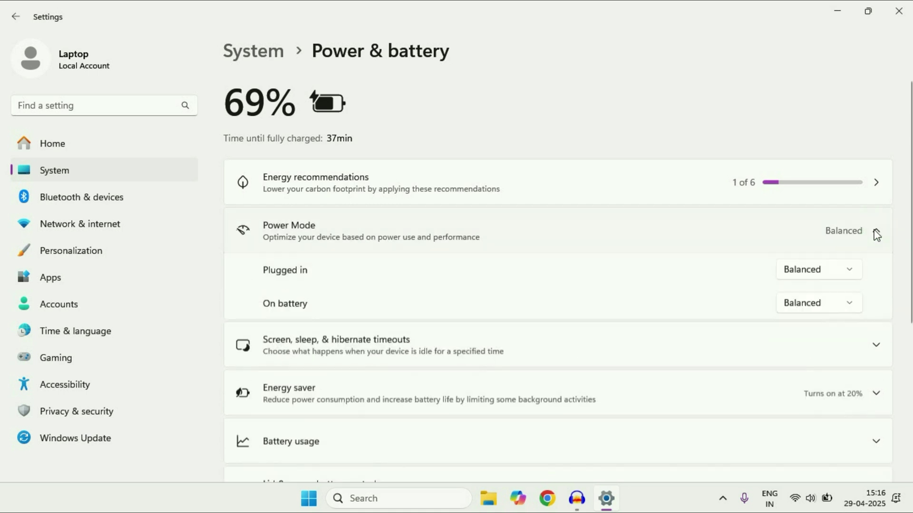
click(844, 264)
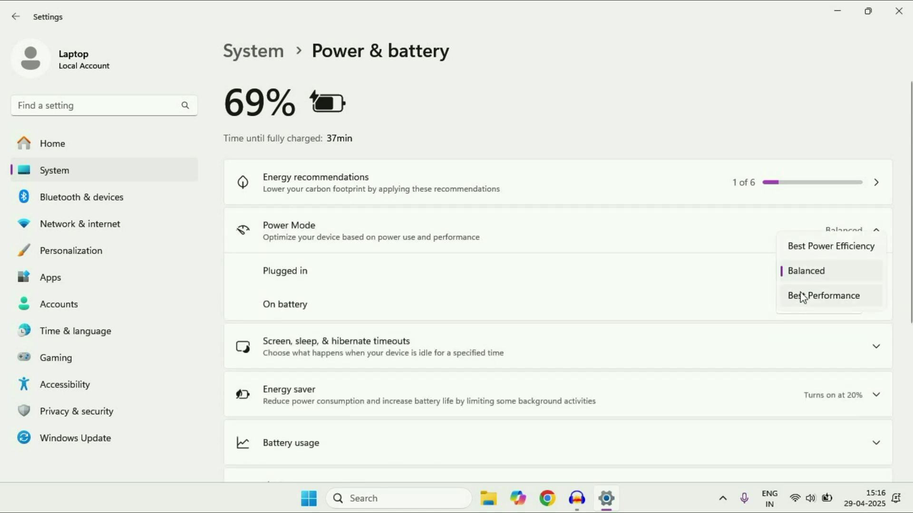
click(831, 297)
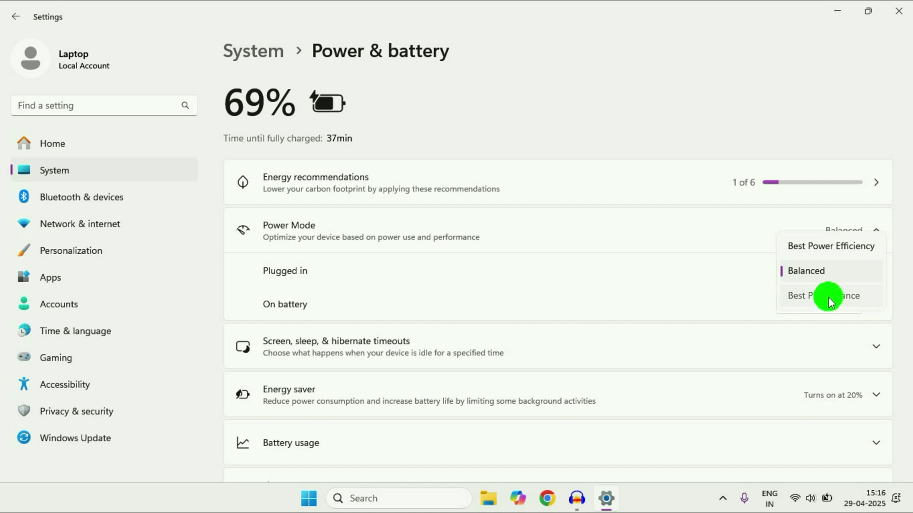
click(839, 301)
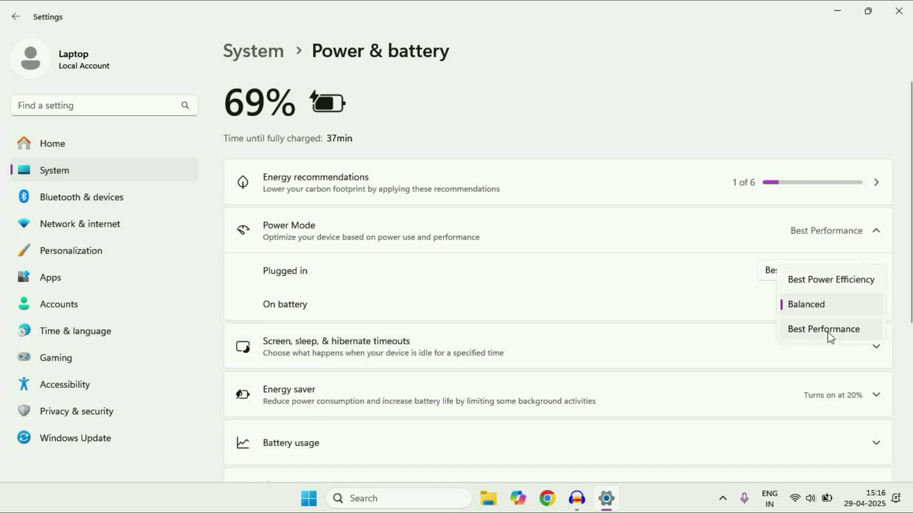
click(830, 331)
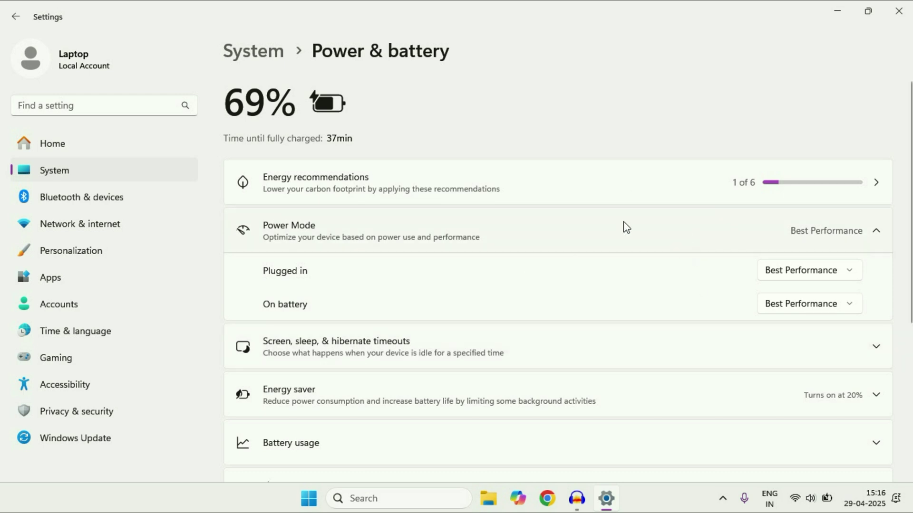
Switch the Storage Sense toggle on under System > Storage > Storage management.
click(76, 173)
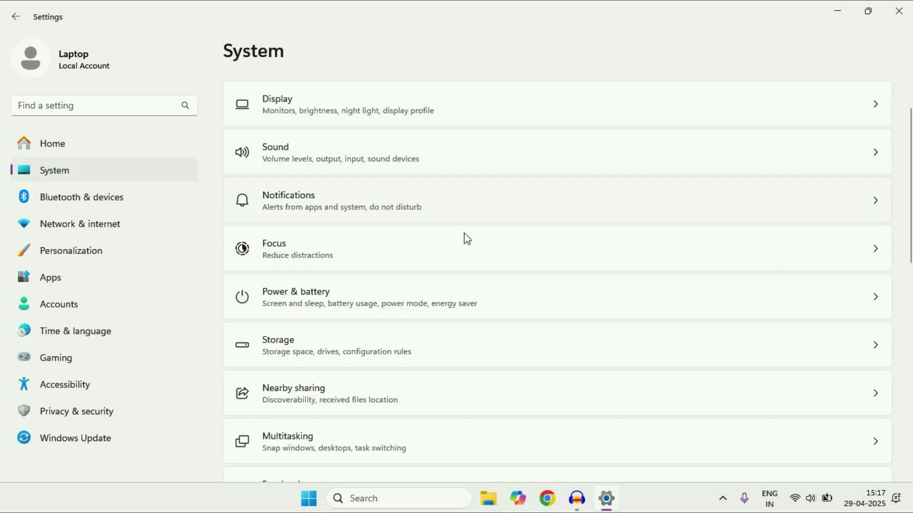
click(328, 352)
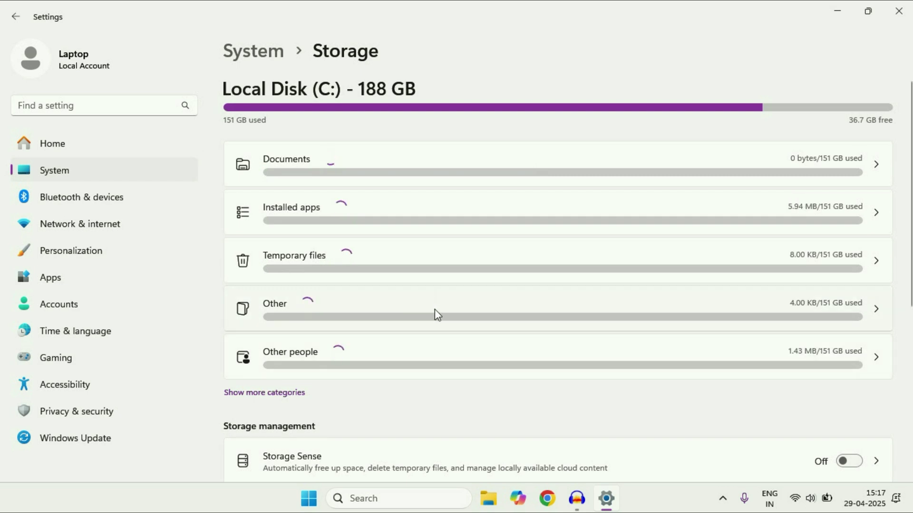
scroll(442, 314, down, 3)
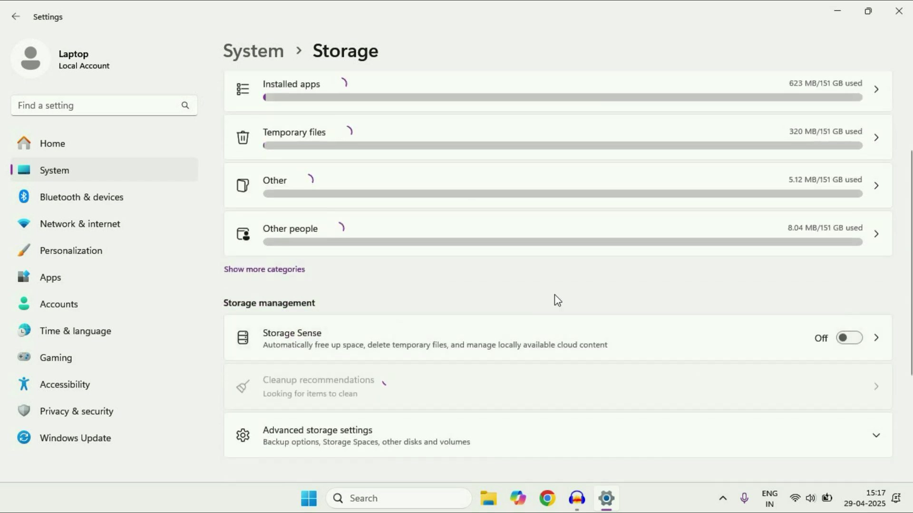
click(849, 338)
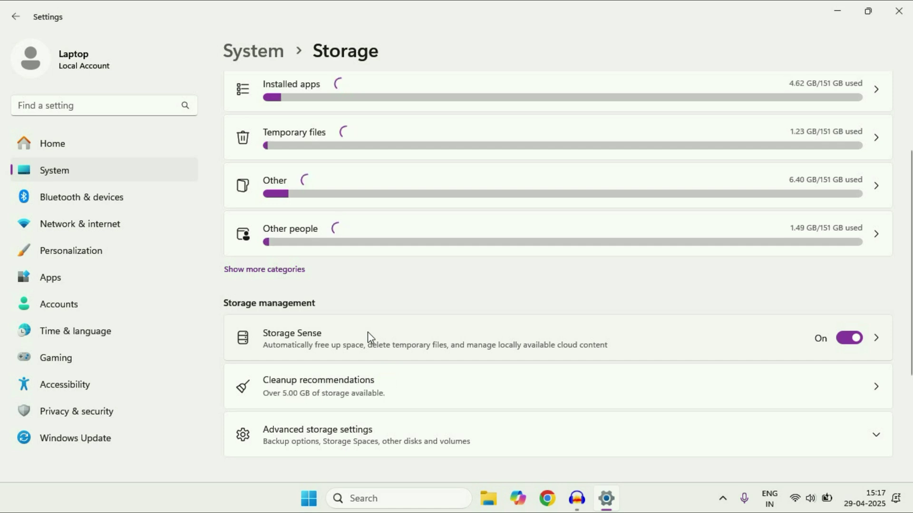
Turn Game Mode on in the Gaming settings.
click(60, 362)
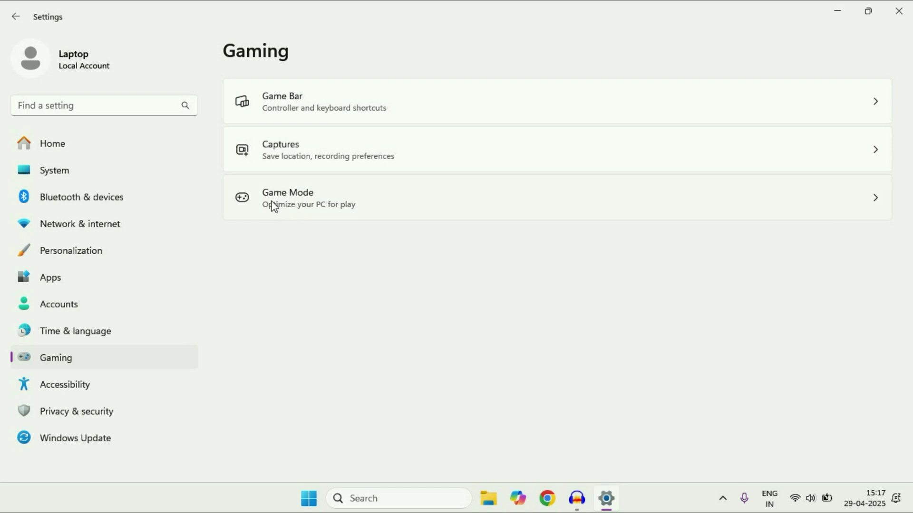
click(783, 197)
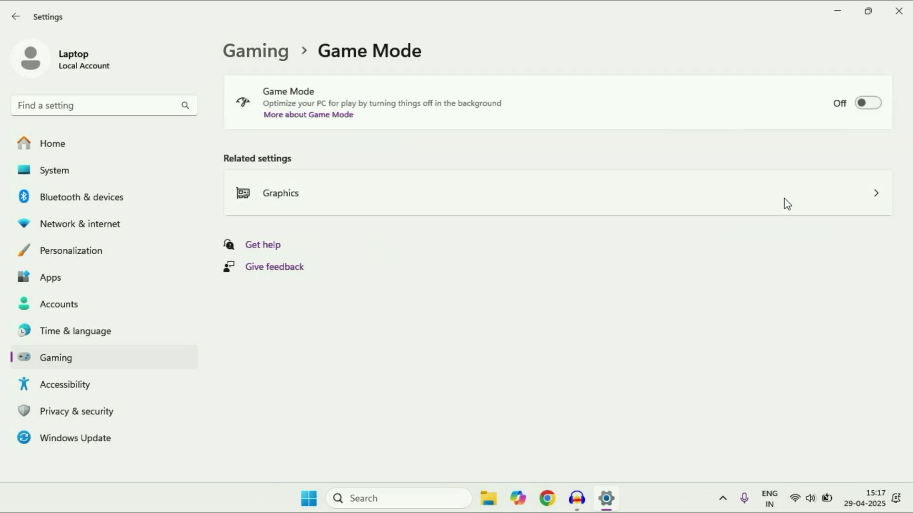
click(877, 103)
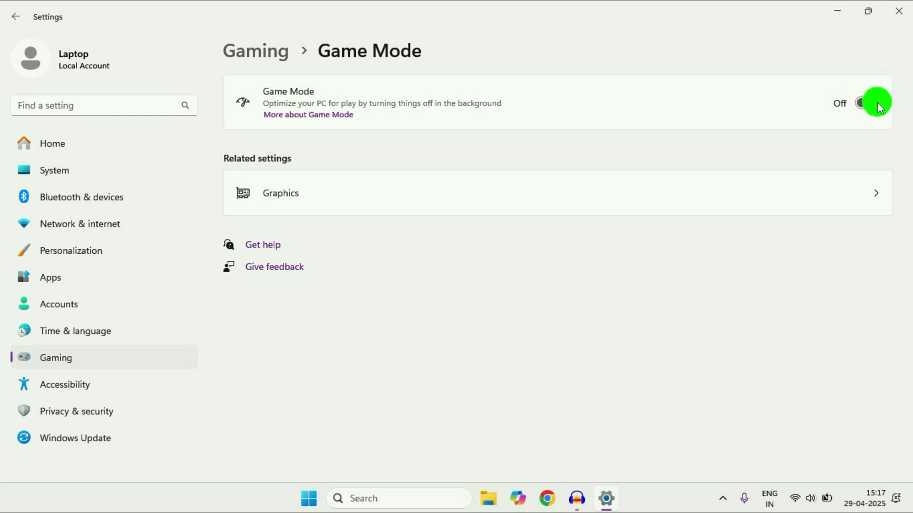
In Gaming > Captures, turn off Record what happened, Capture audio and Capture mouse cursor.
click(282, 61)
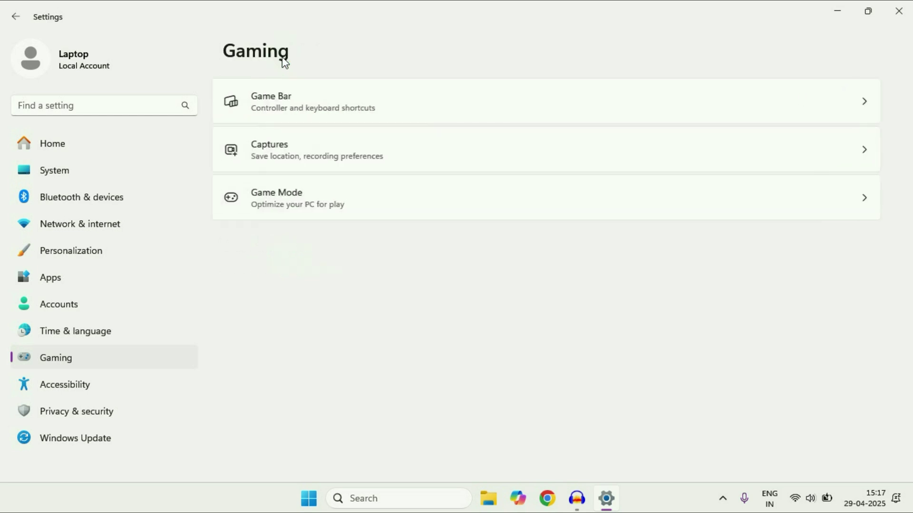
click(525, 153)
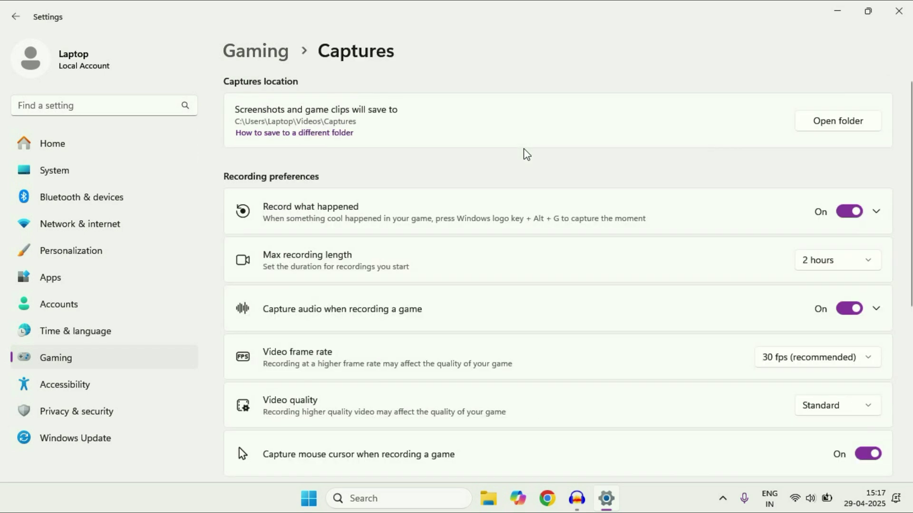
click(849, 212)
click(839, 309)
scroll(732, 312, down, 3)
click(851, 333)
scroll(708, 328, down, 3)
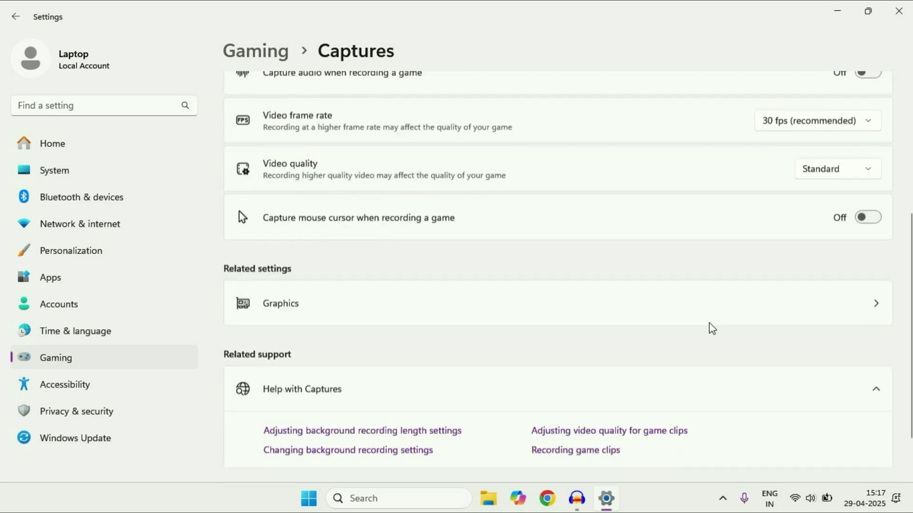
scroll(711, 328, up, 3)
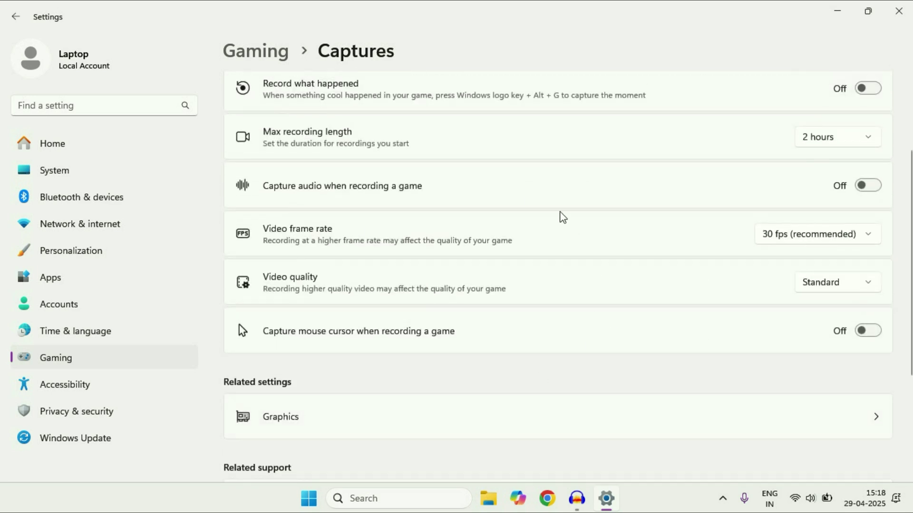
Bring up the Apps > Startup list of startup apps.
click(50, 278)
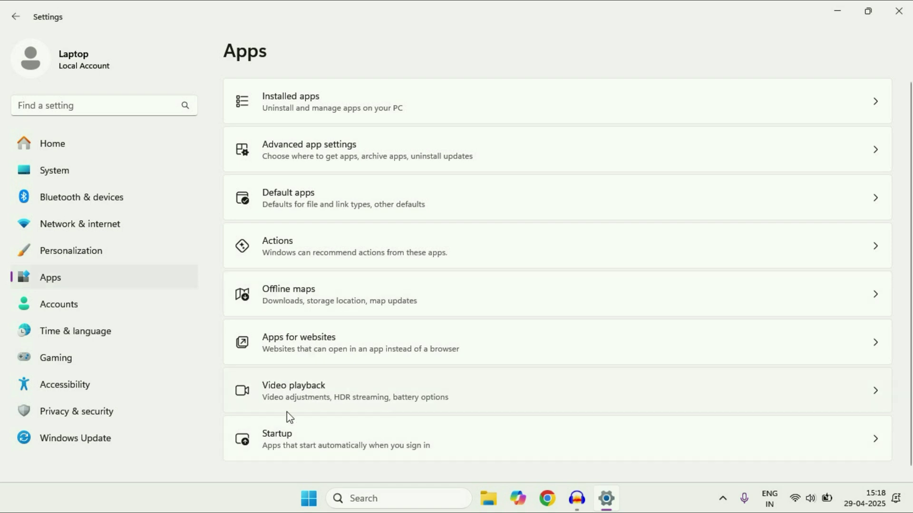
click(335, 447)
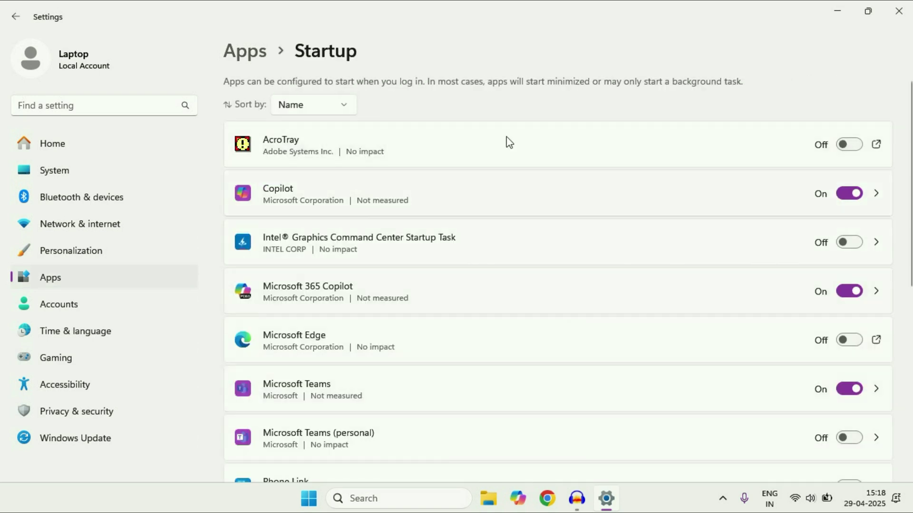
scroll(760, 404, down, 3)
scroll(775, 389, up, 3)
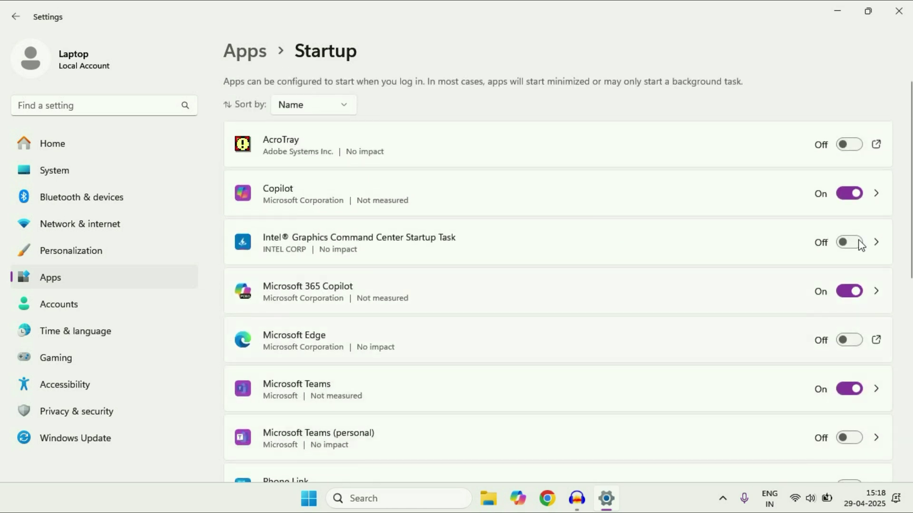
Switch off Copilot, Microsoft 365 Copilot and Microsoft Teams at startup, then close Settings.
click(849, 194)
click(849, 292)
click(849, 389)
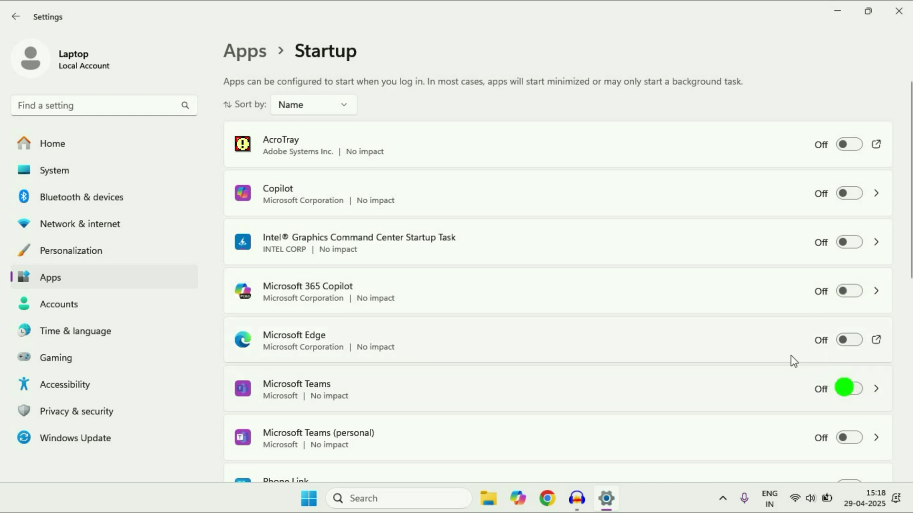
scroll(768, 373, down, 5)
scroll(771, 394, up, 4)
scroll(771, 395, up, 2)
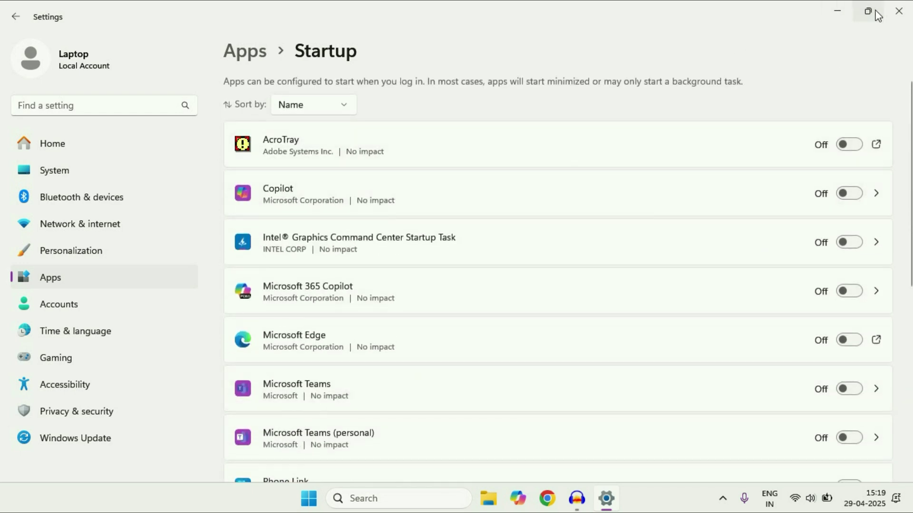
click(899, 10)
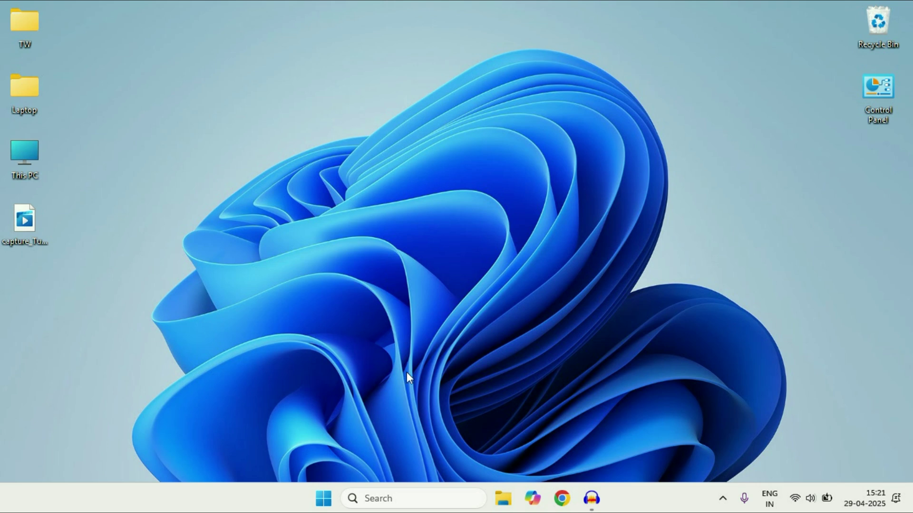
Open Device Manager maximized and expand the Display adapters category.
right_click(324, 498)
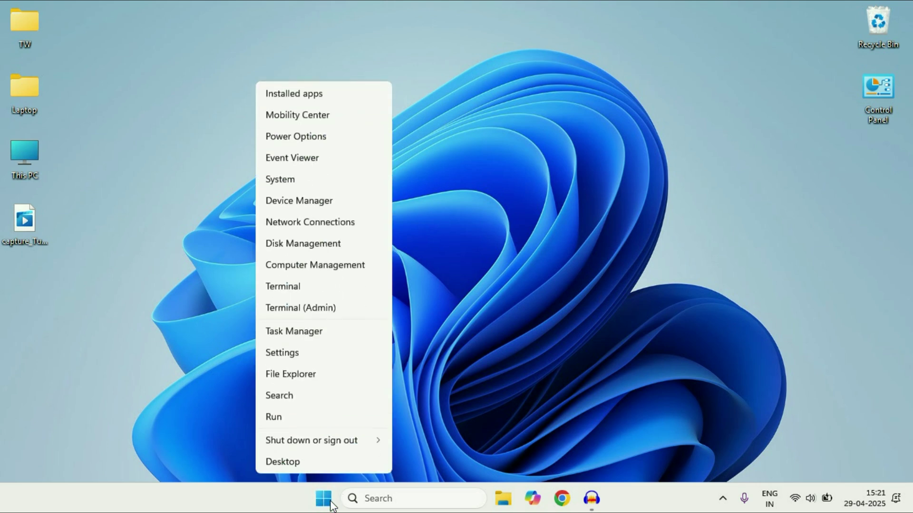
click(337, 209)
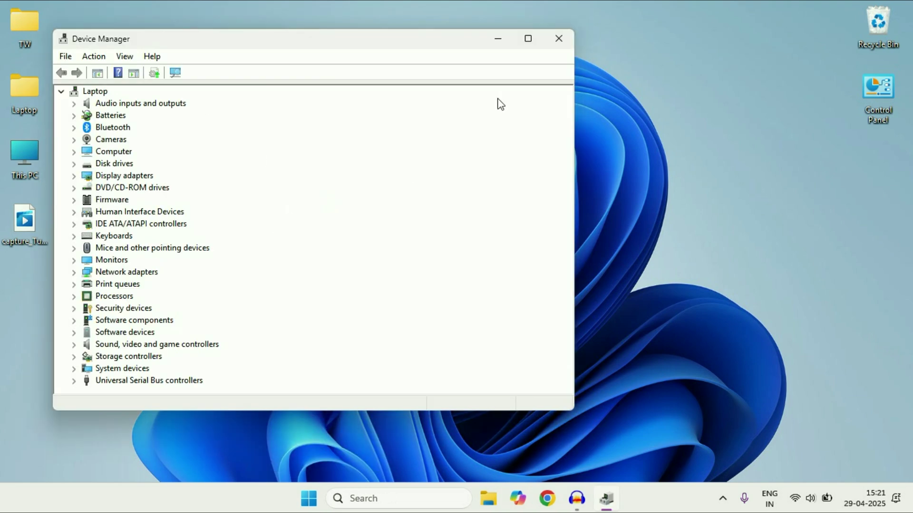
click(527, 40)
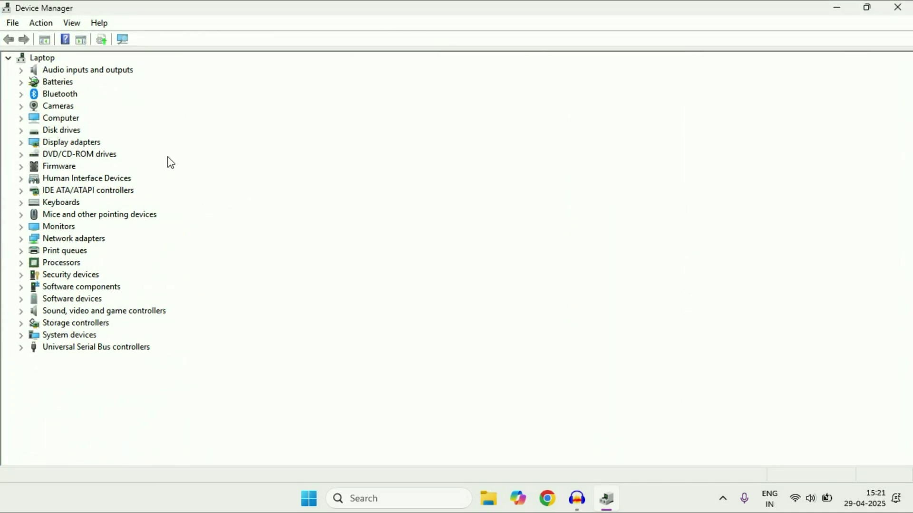
click(72, 144)
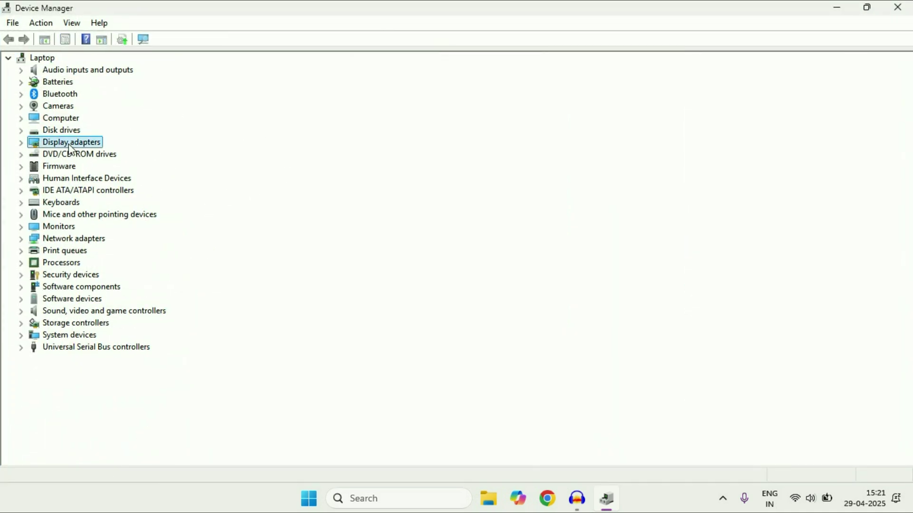
click(21, 143)
Search automatically for an NVIDIA GeForce MX110 driver update, dismiss the result, and close Device Manager.
click(122, 167)
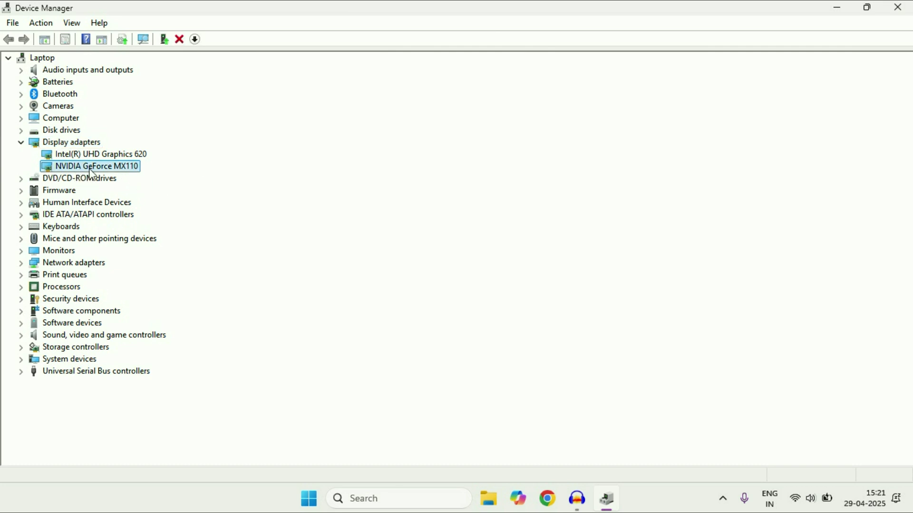
right_click(117, 170)
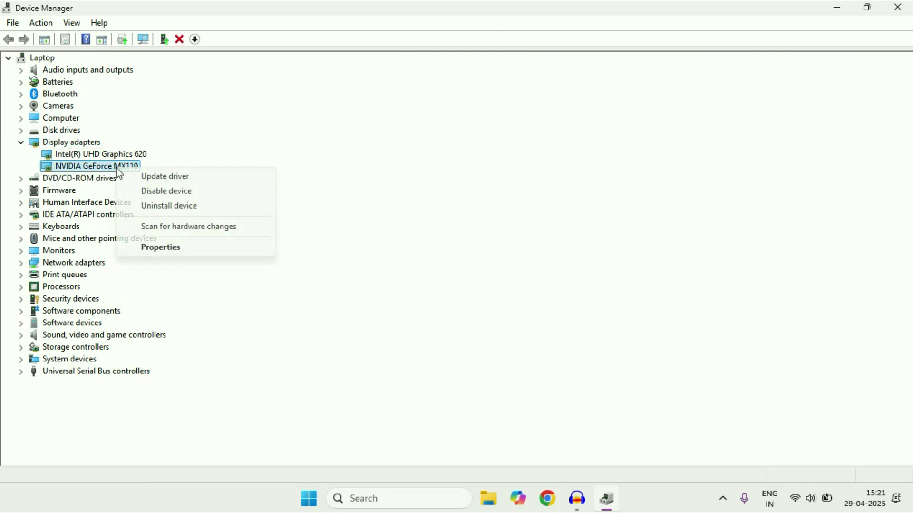
click(165, 178)
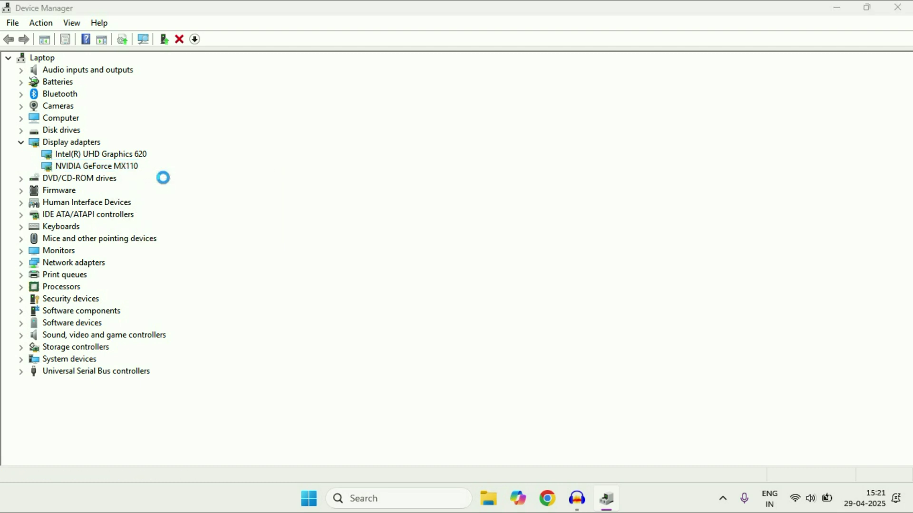
click(333, 233)
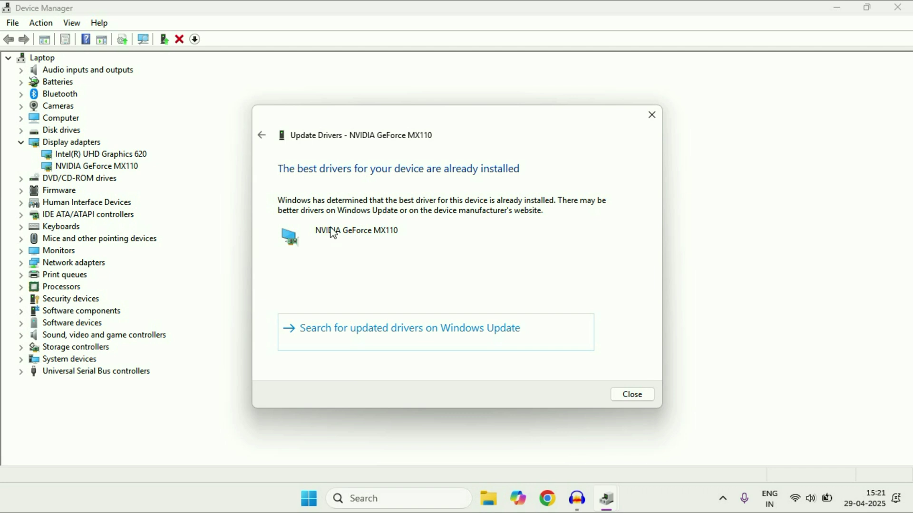
click(642, 395)
click(897, 8)
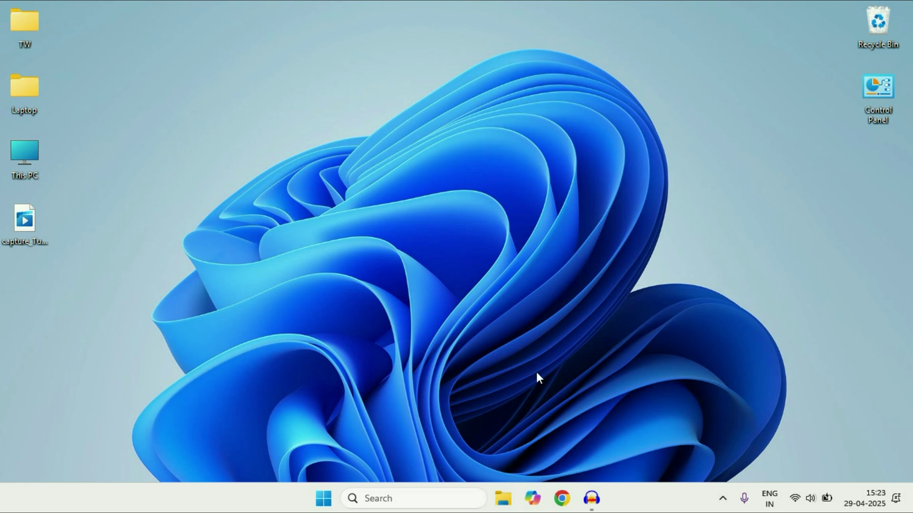
Open View advanced system settings from Windows search and center the System Properties dialog.
click(394, 497)
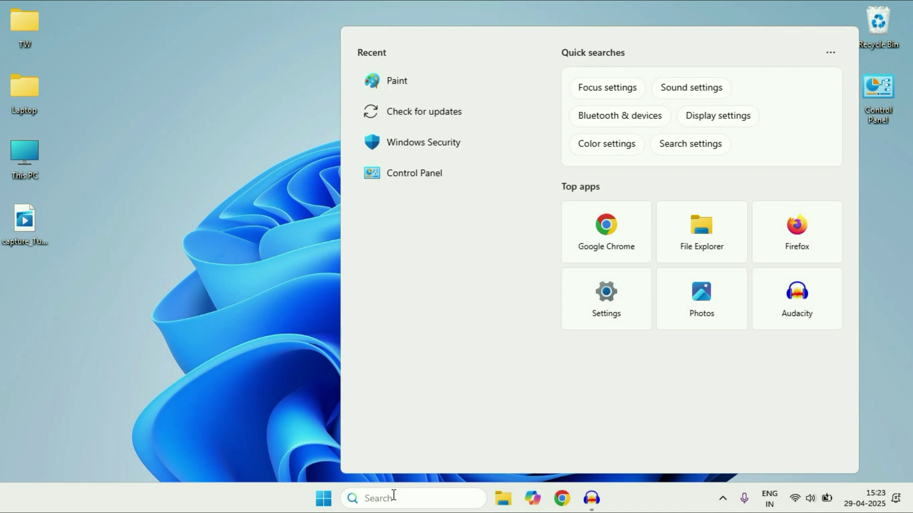
text(view advanced system settings)
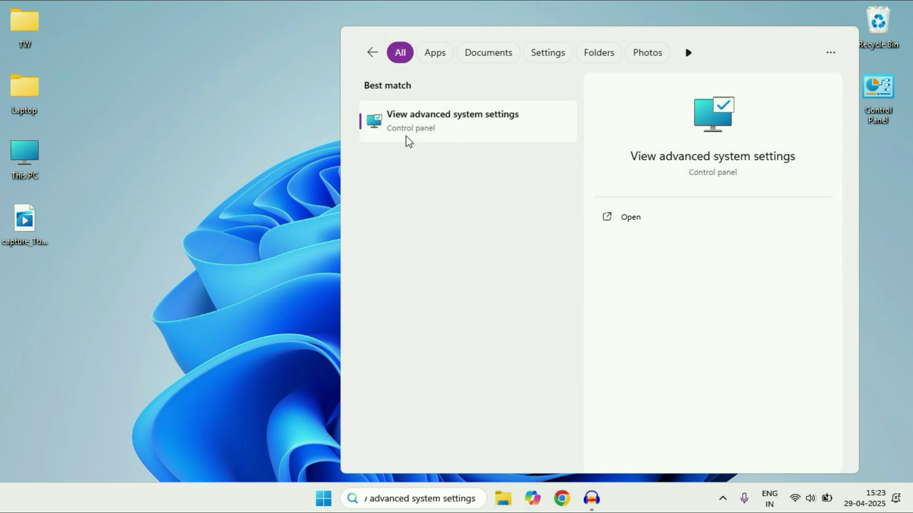
click(460, 130)
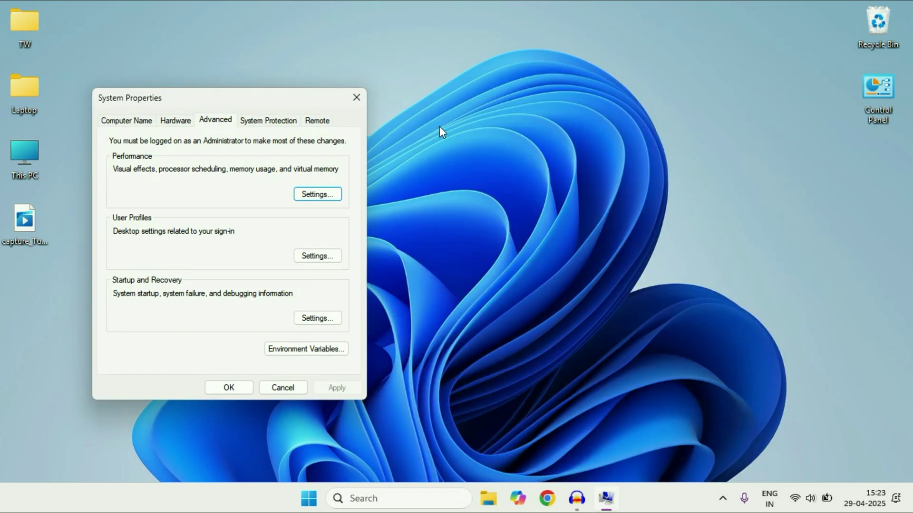
drag(231, 101, 387, 89)
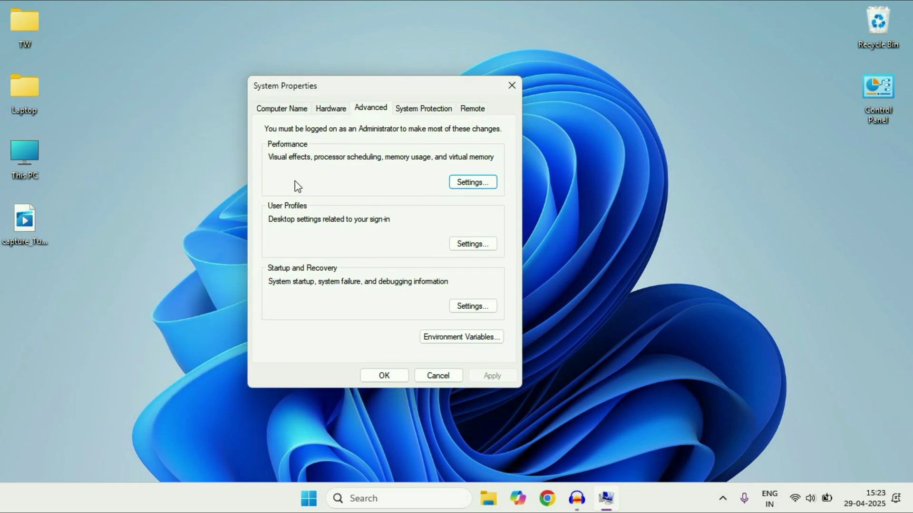
Choose Adjust for best performance in Performance Options, apply it, and close the dialogs.
click(483, 183)
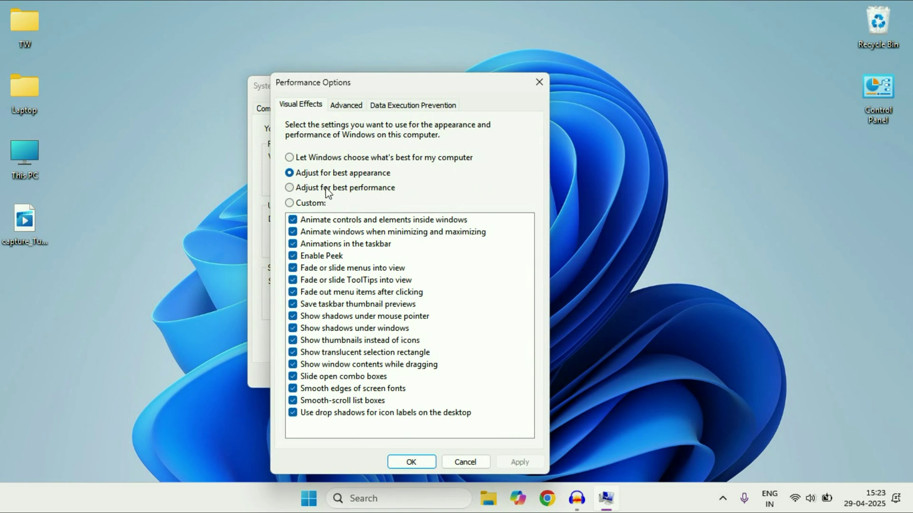
click(290, 188)
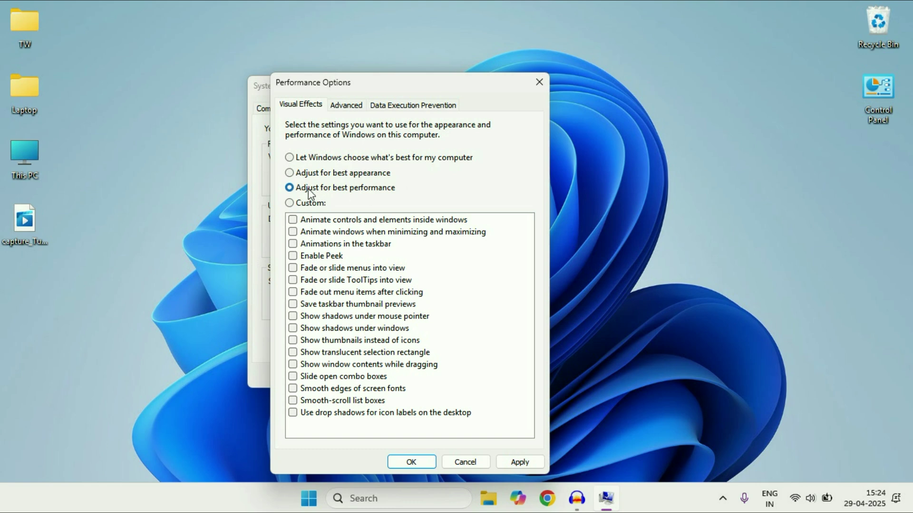
click(520, 463)
click(425, 461)
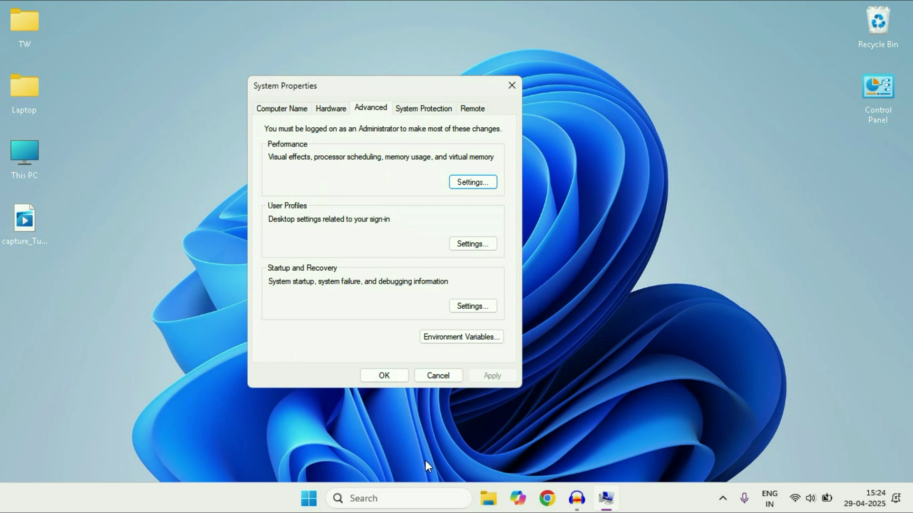
click(389, 378)
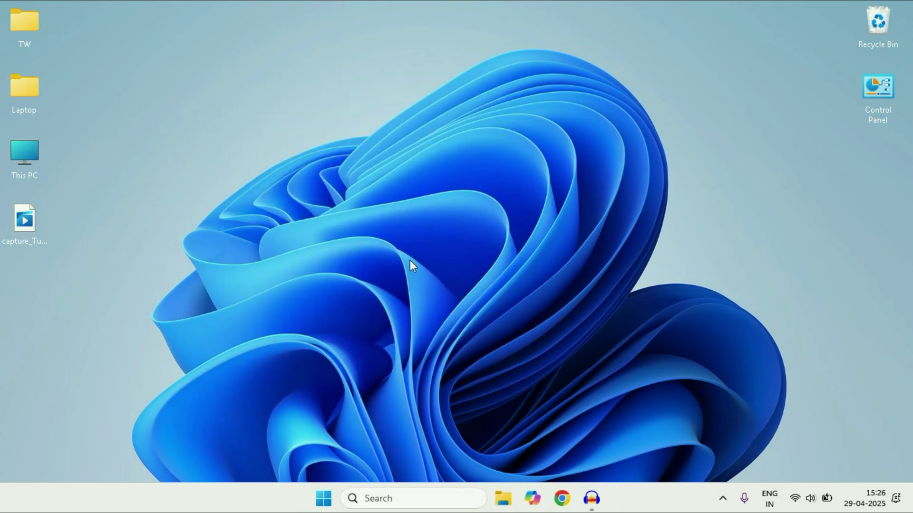
Start a Windows Update check from the Windows Update page, then minimize Settings.
click(377, 497)
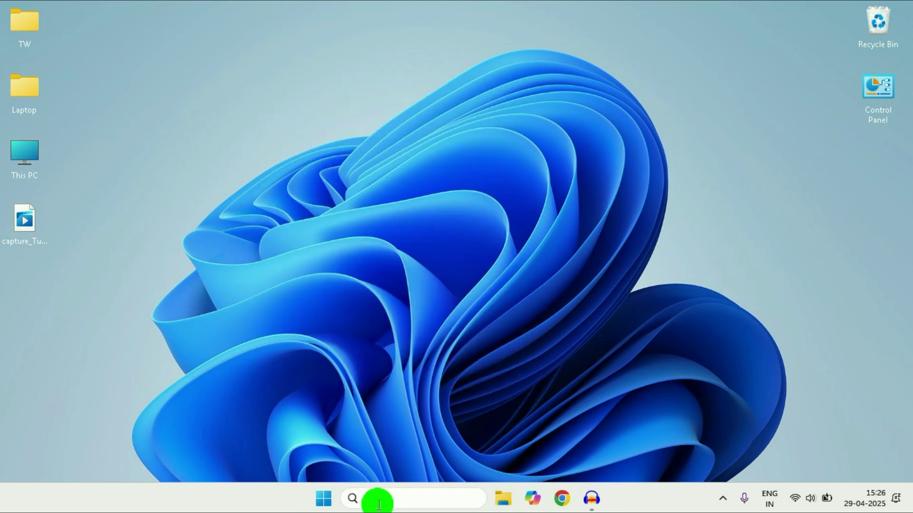
click(426, 122)
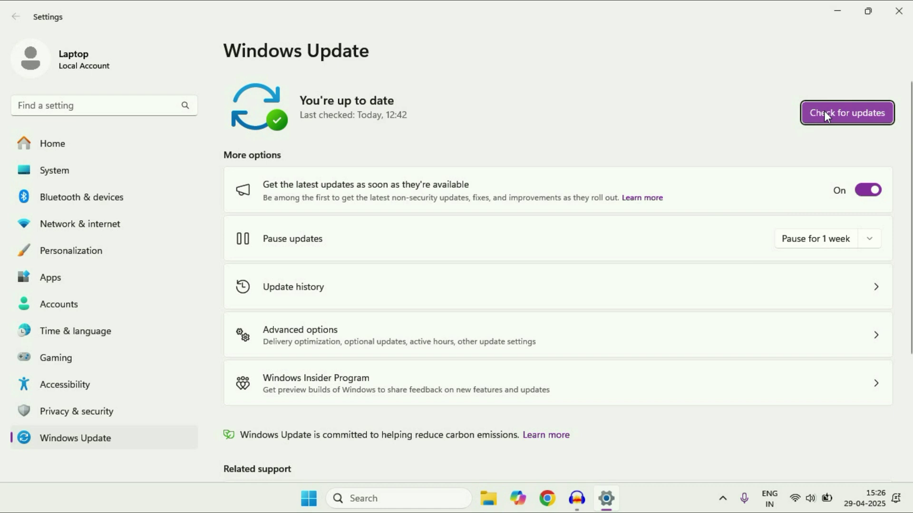
click(824, 114)
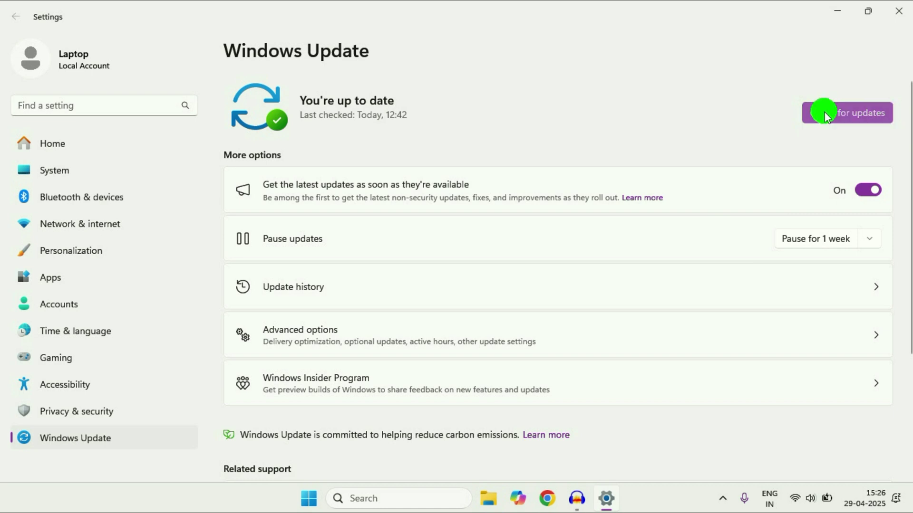
click(837, 8)
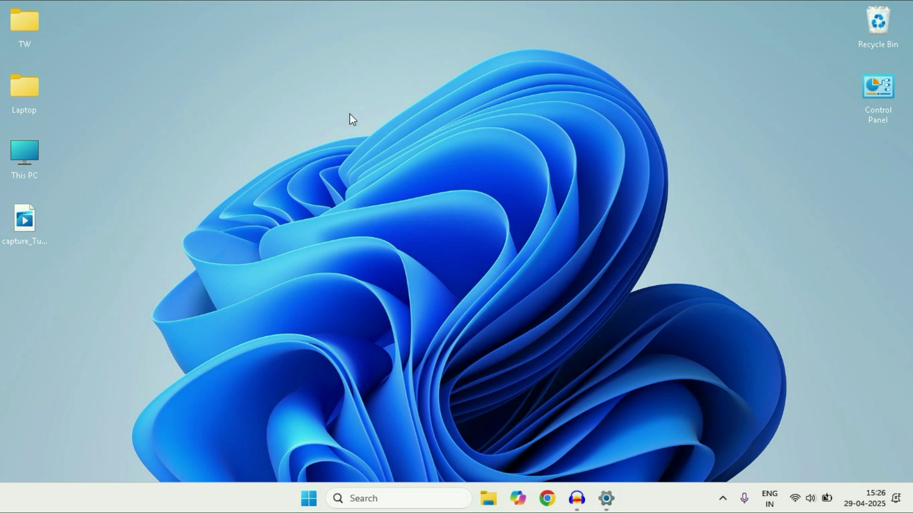